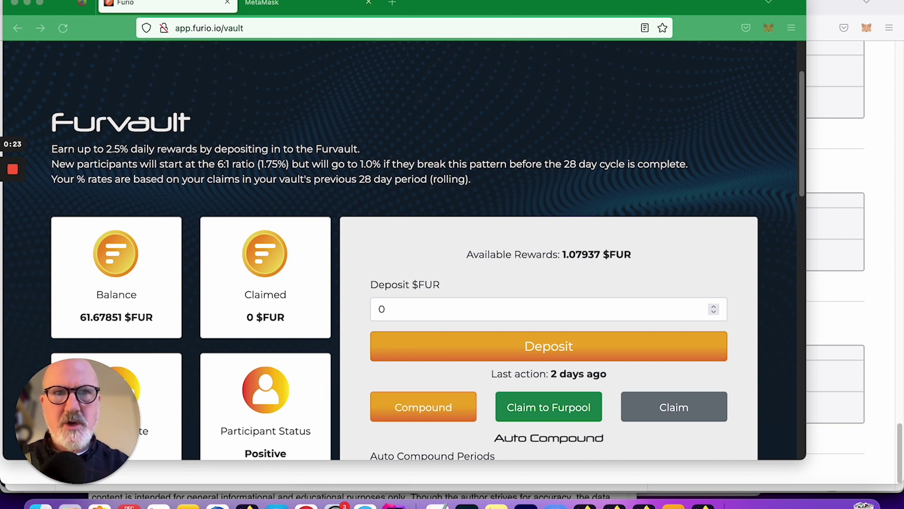
# From the MetaMask account menu, go to Settings > Networks and start adding a network.
pyautogui.click(773, 31)
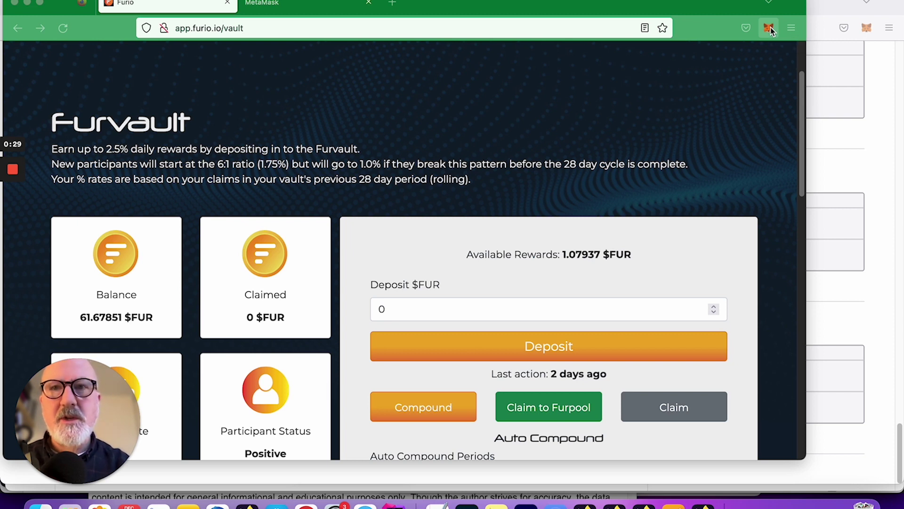
pyautogui.click(769, 29)
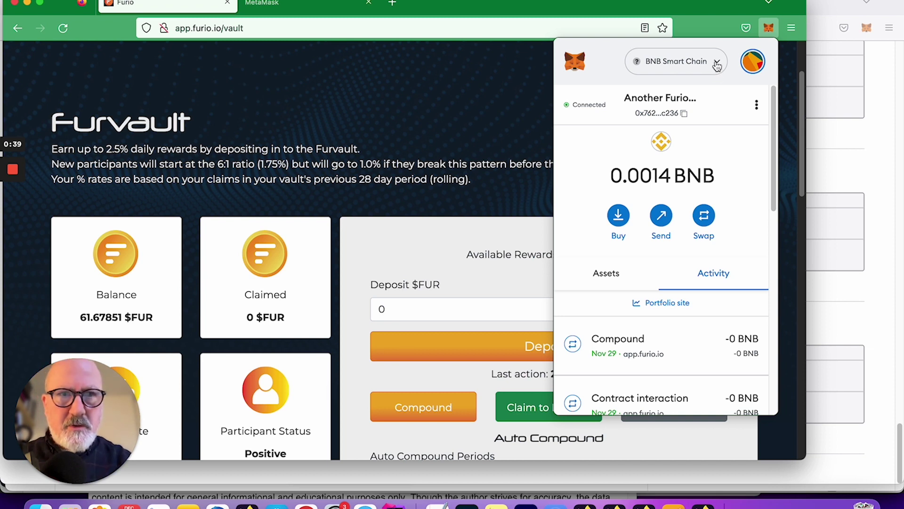
pyautogui.click(754, 61)
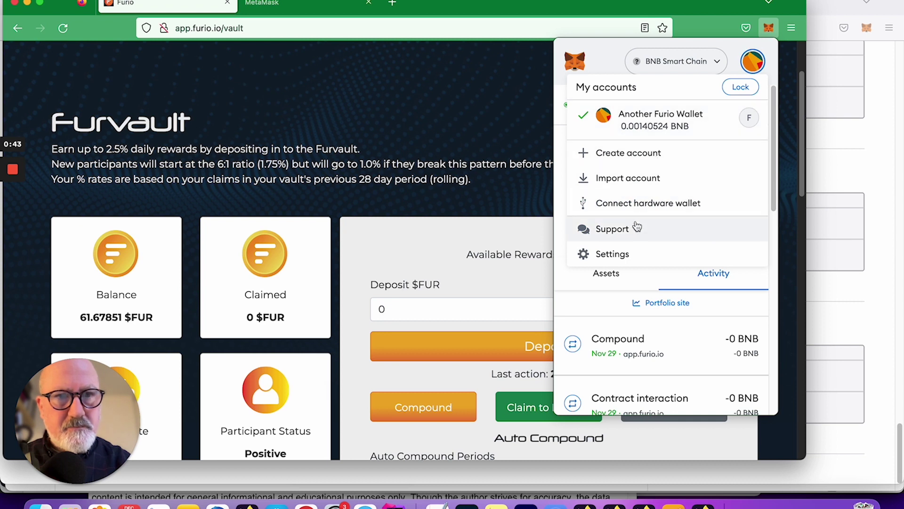
pyautogui.click(634, 253)
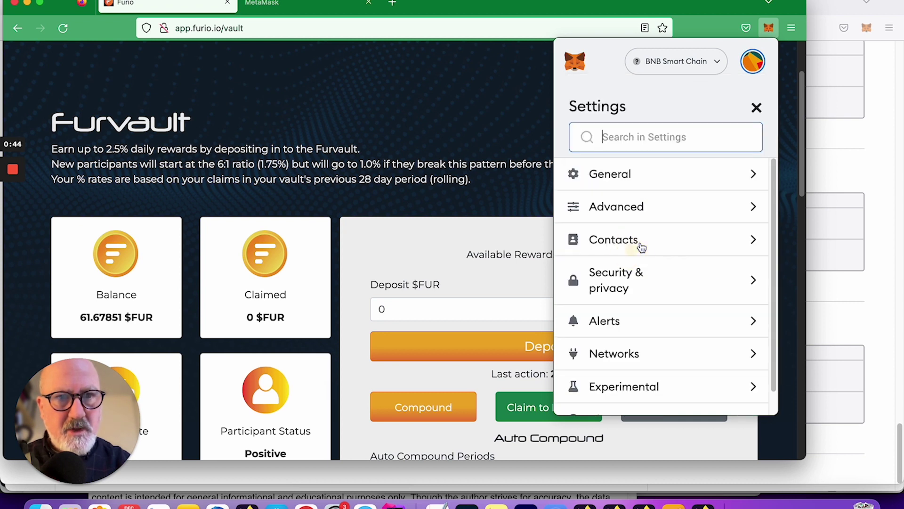
pyautogui.click(650, 357)
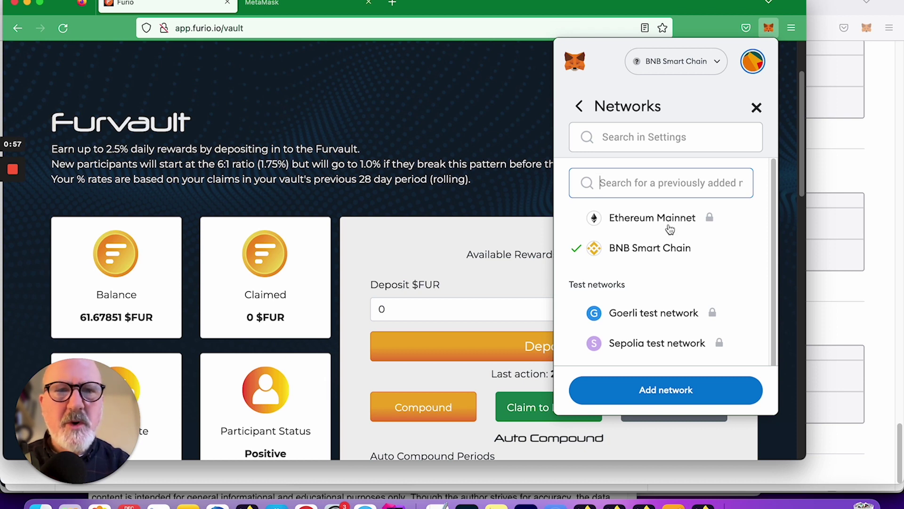
pyautogui.click(674, 389)
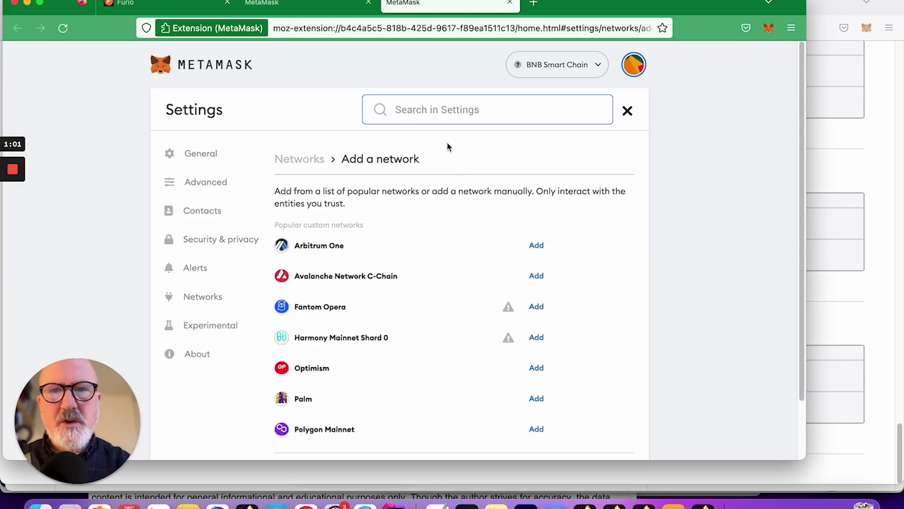
# Choose to add a network manually and enter the name 'Binance Smart Chain (Pokt)'.
pyautogui.scroll(-3, 485, 215)
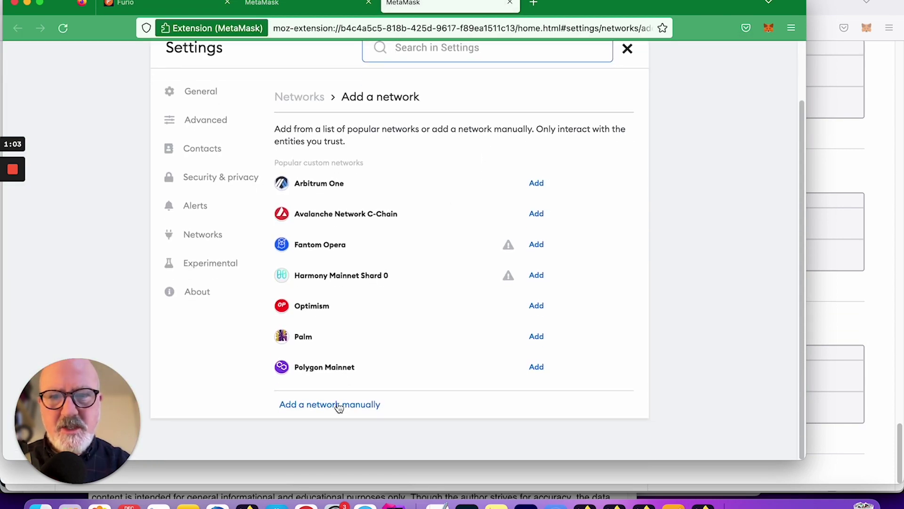
pyautogui.click(336, 408)
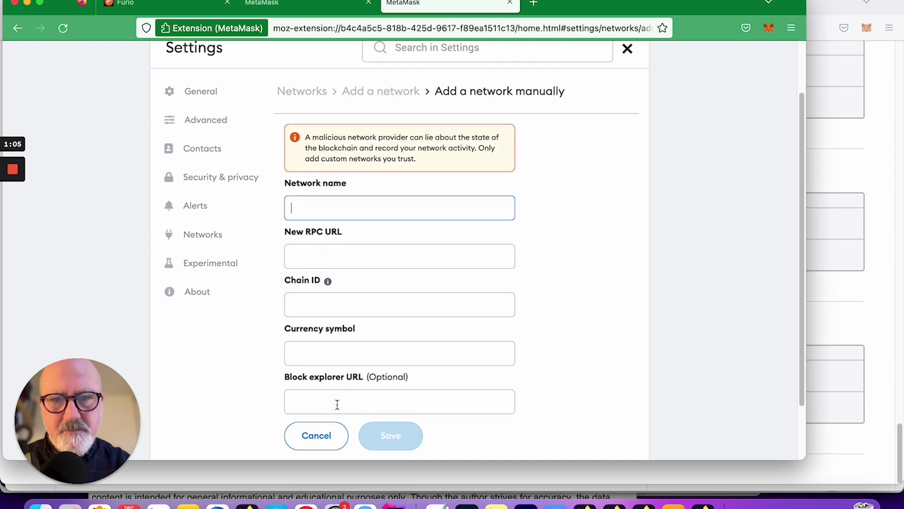
pyautogui.click(364, 210)
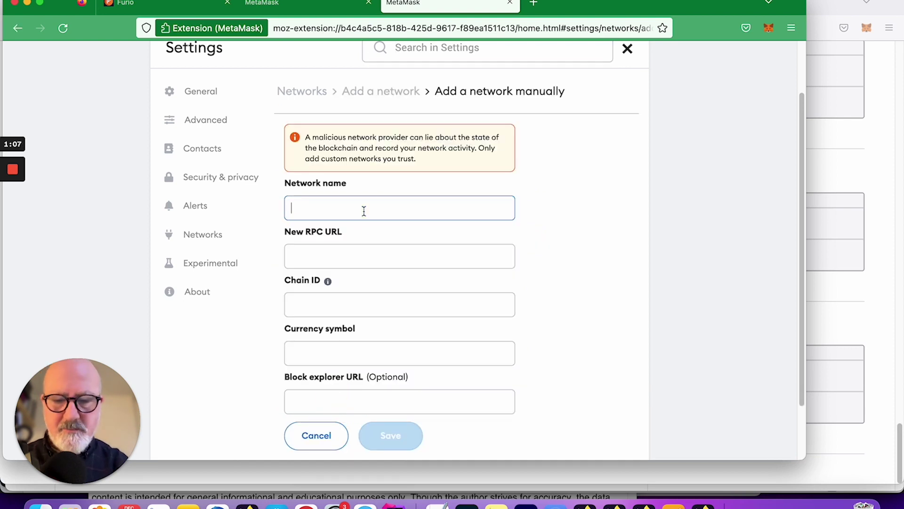
pyautogui.write('B')
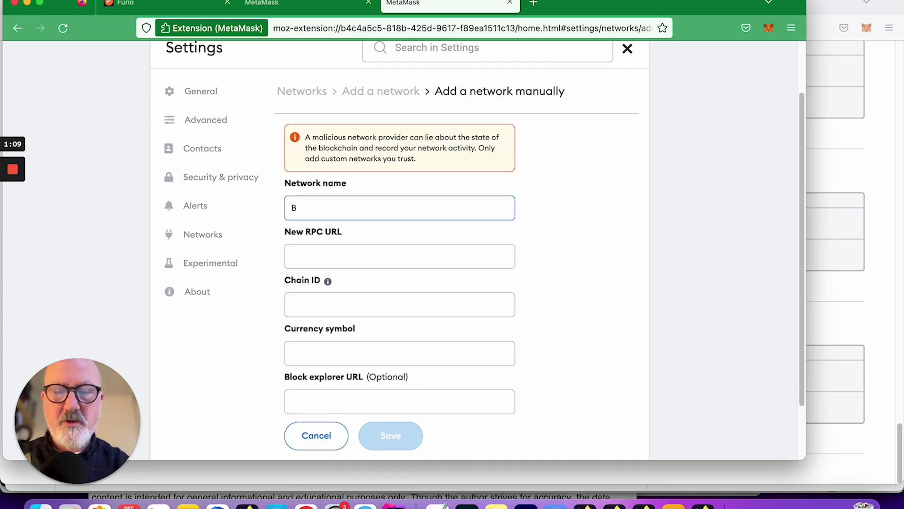
pyautogui.write('inanxe')
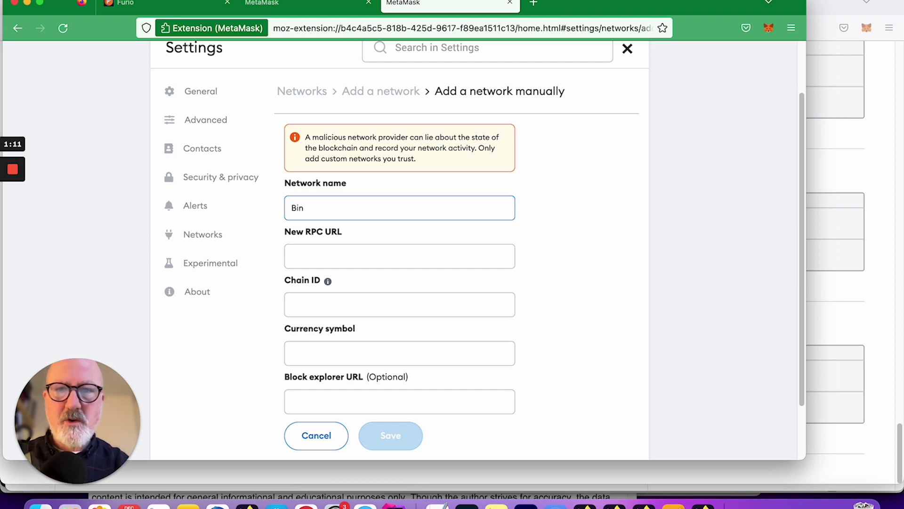
pyautogui.press('BackSpace')
pyautogui.press('BackSpace')
pyautogui.write('xew')
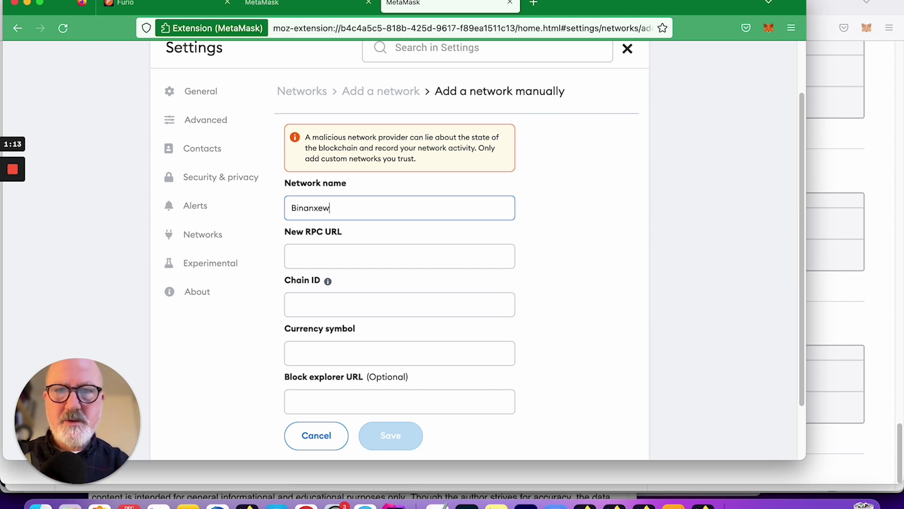
pyautogui.press('BackSpace')
pyautogui.press('BackSpace')
pyautogui.press('BackSpace')
pyautogui.write('ce Smart ')
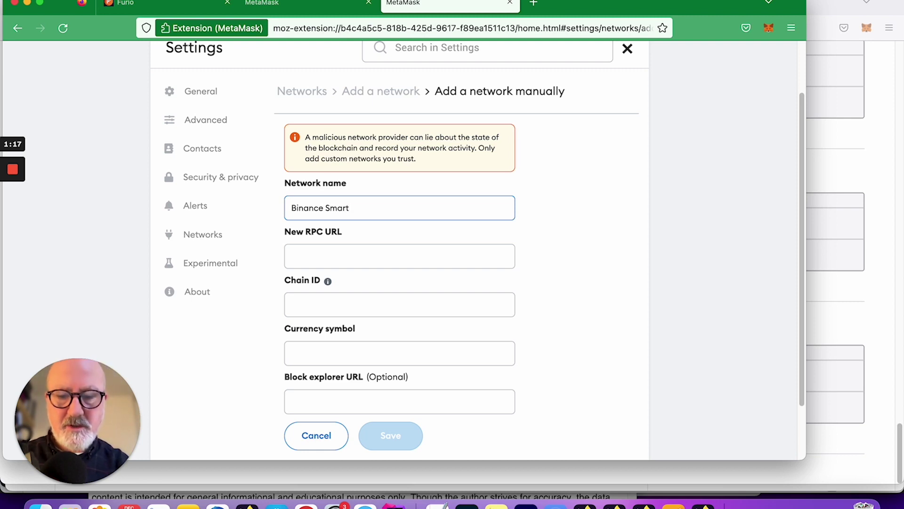
pyautogui.write('Chain (')
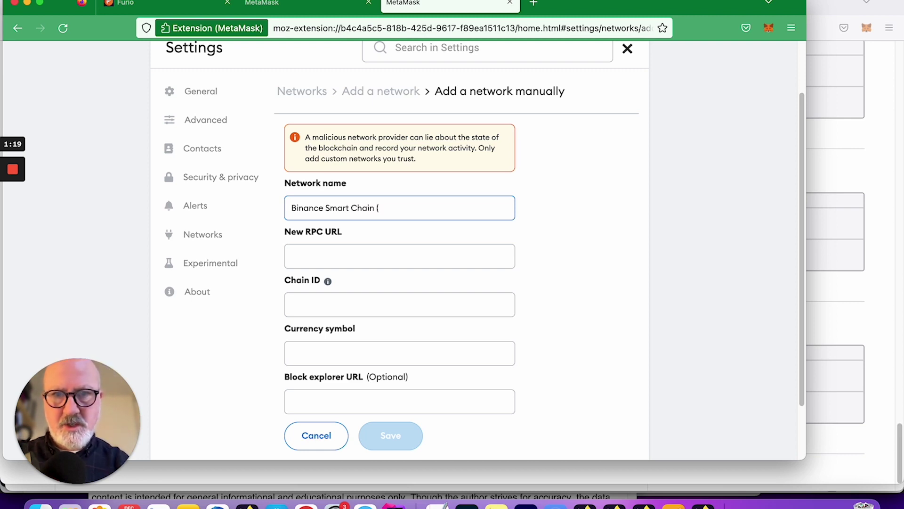
pyautogui.write('Pokt')
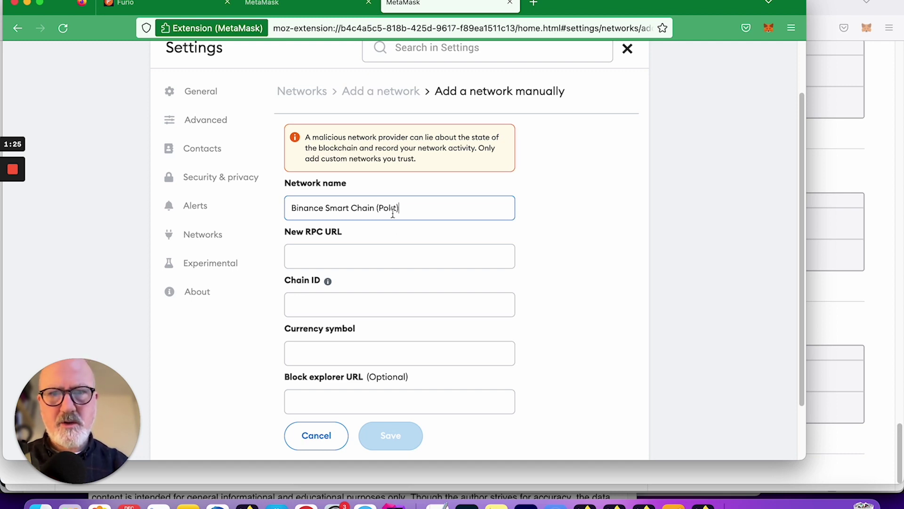
# Replace the wrongly pasted RPC URL with the Pokt bsc-mainnet gateway address.
pyautogui.click(389, 250)
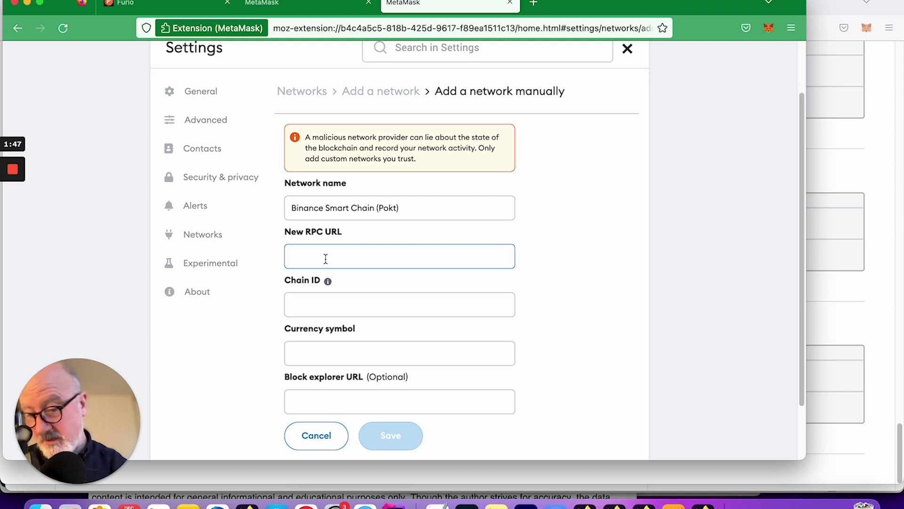
pyautogui.write('0x50A412063df05bDb920fd68E04769b6091565F29')
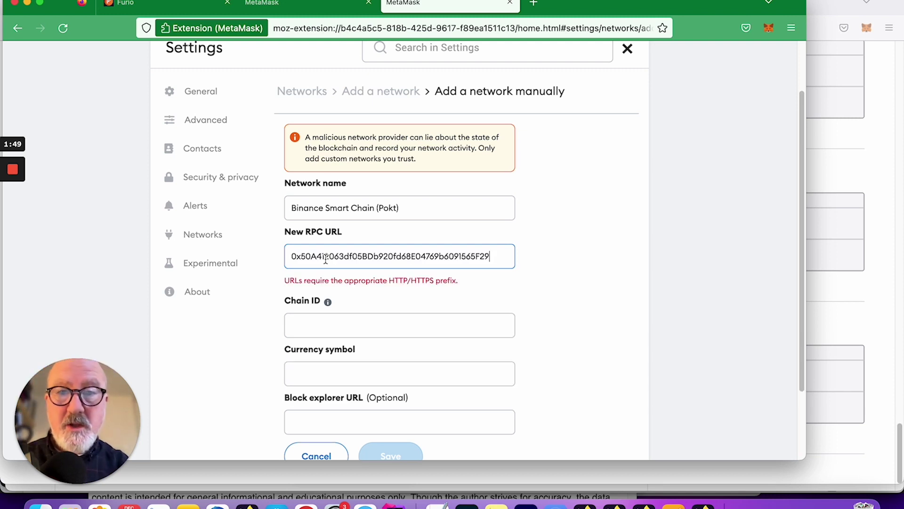
pyautogui.doubleClick(365, 258)
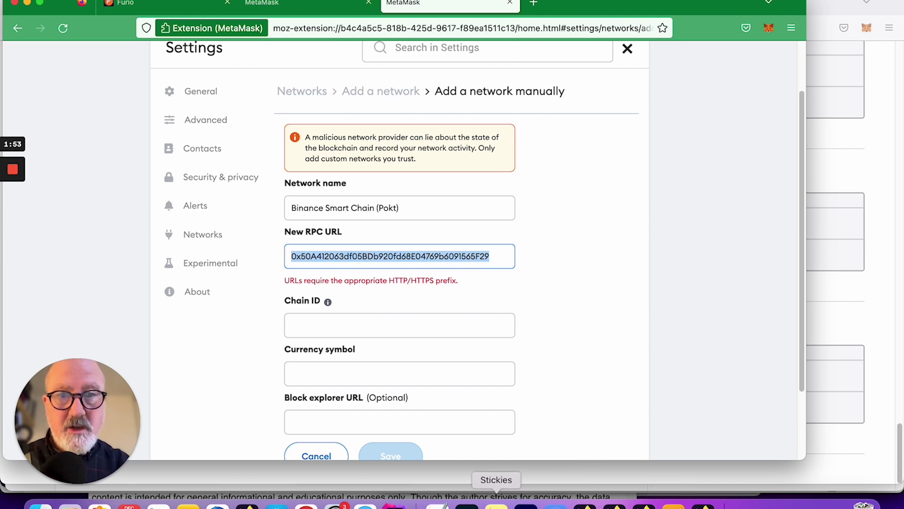
pyautogui.moveTo(13, 188)
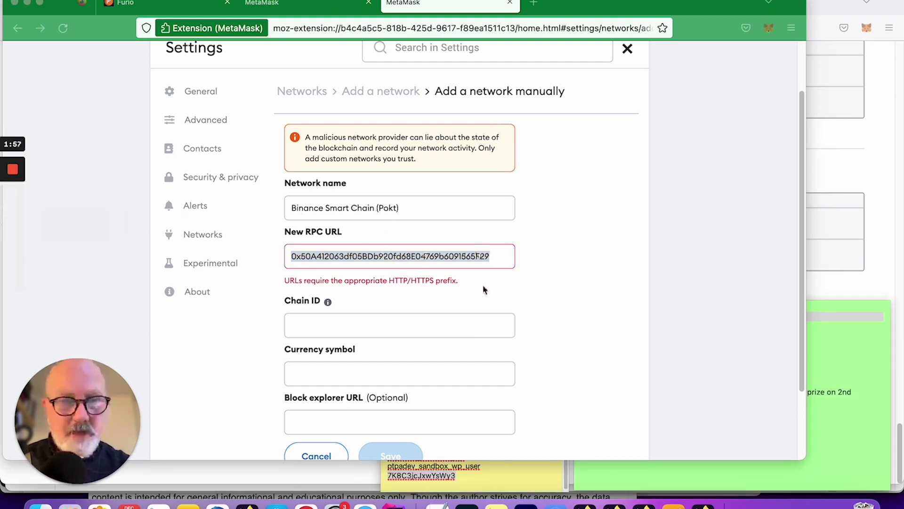
pyautogui.click(453, 259)
pyautogui.press('BackSpace')
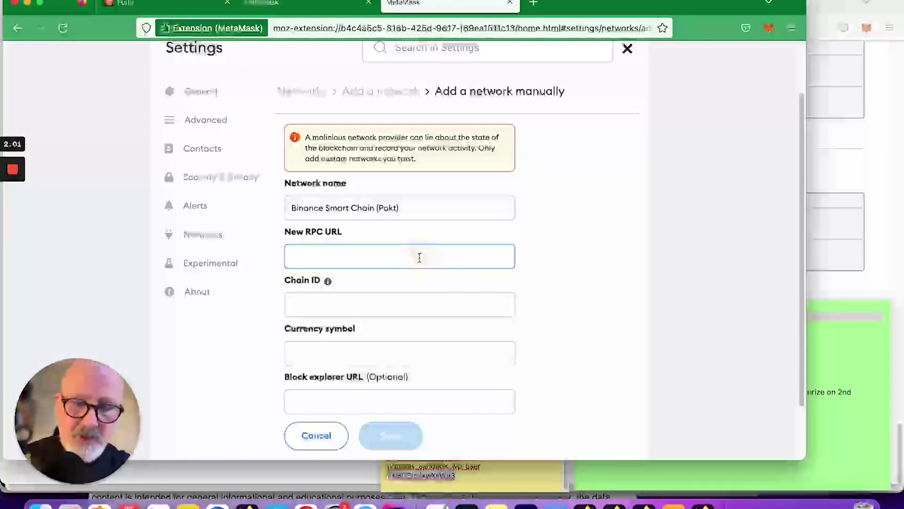
pyautogui.write('https://bsc-mainnet.gateway.pokt.network/v1/lb/6136201a7bad1500343e248d')
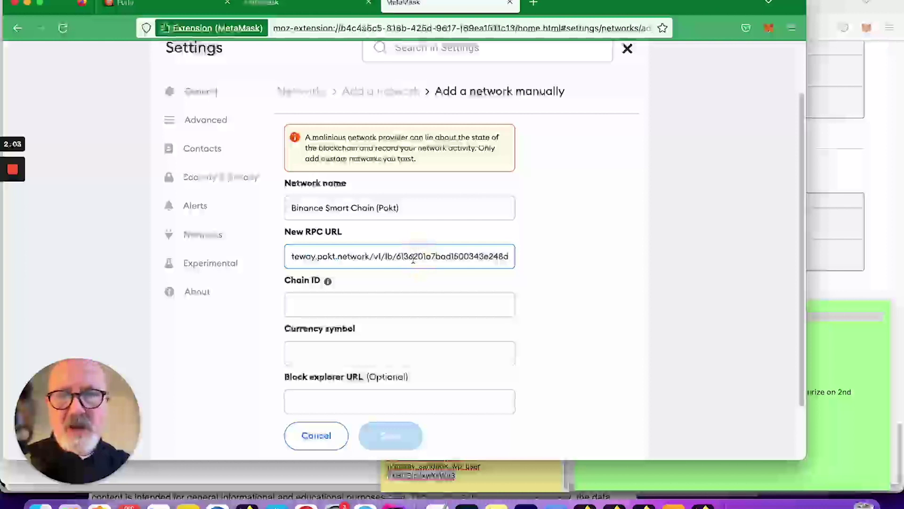
pyautogui.moveTo(317, 257); pyautogui.dragTo(268, 256)
pyautogui.click(347, 259)
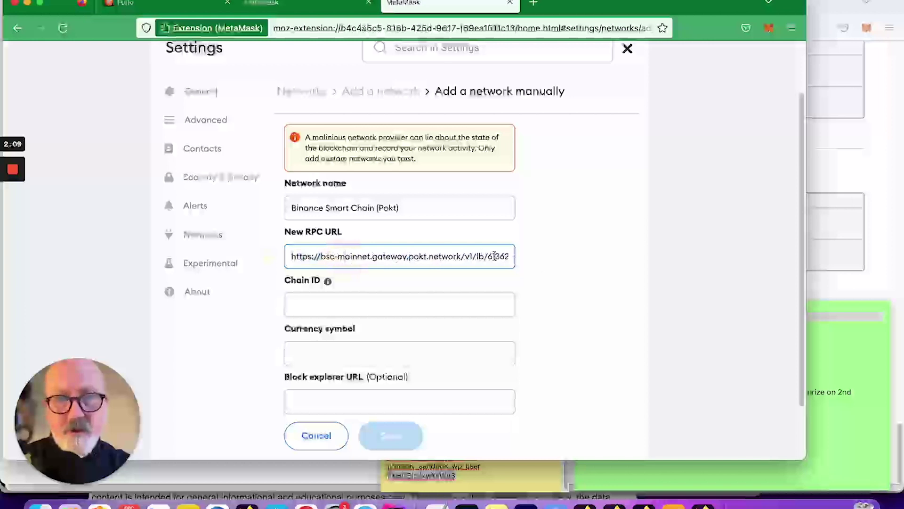
pyautogui.click(336, 302)
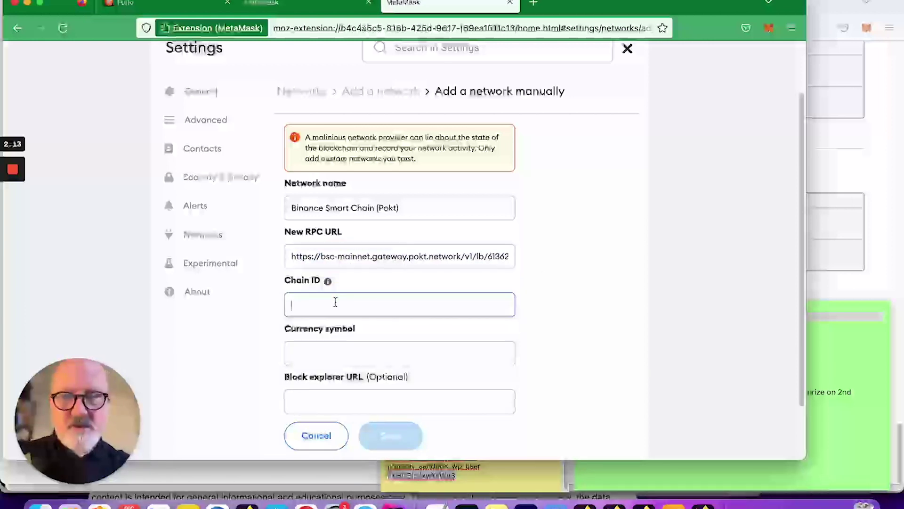
pyautogui.write('56')
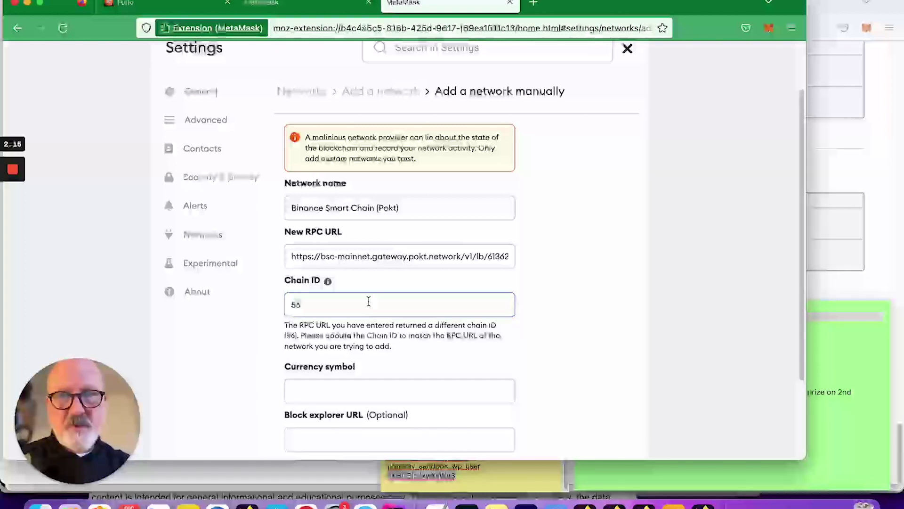
pyautogui.click(359, 389)
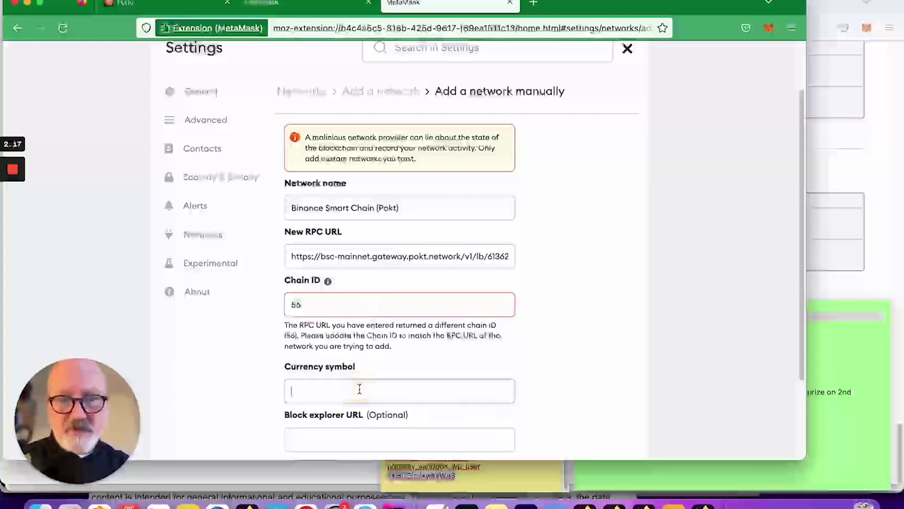
pyautogui.write('BNB')
pyautogui.scroll(-1, 420, 376)
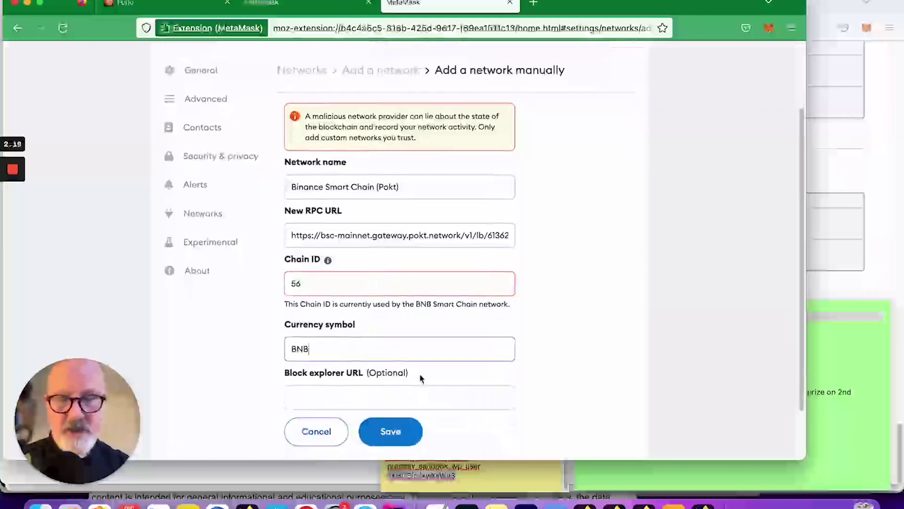
pyautogui.click(389, 391)
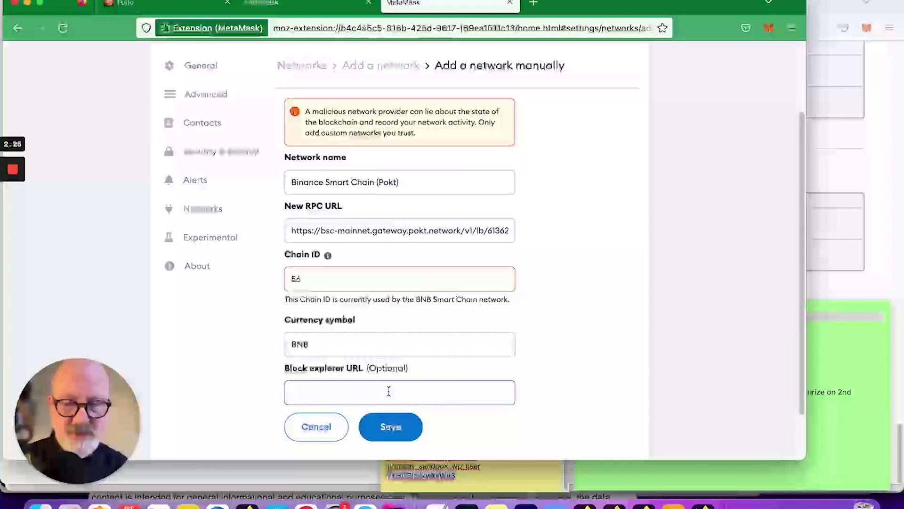
pyautogui.write('https://bs')
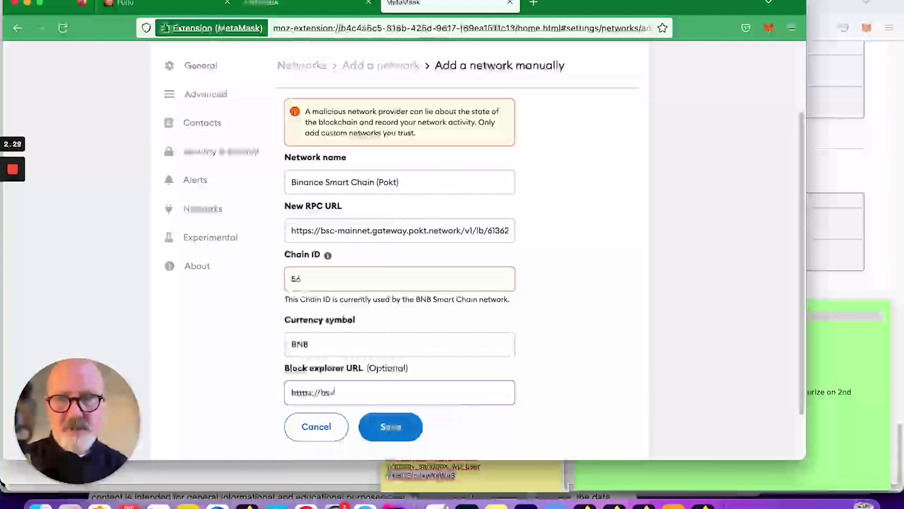
pyautogui.write('cscan')
pyautogui.press('BackSpace')
pyautogui.press('BackSpace')
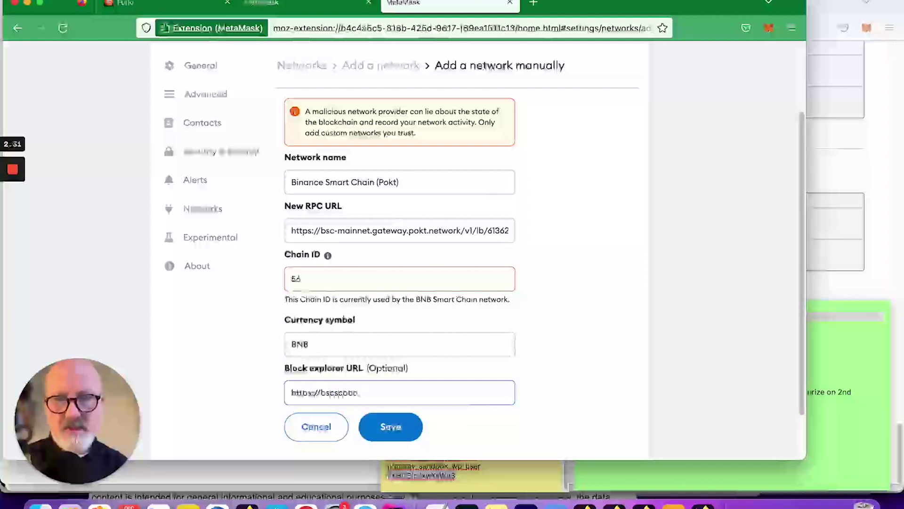
pyautogui.write('an.com')
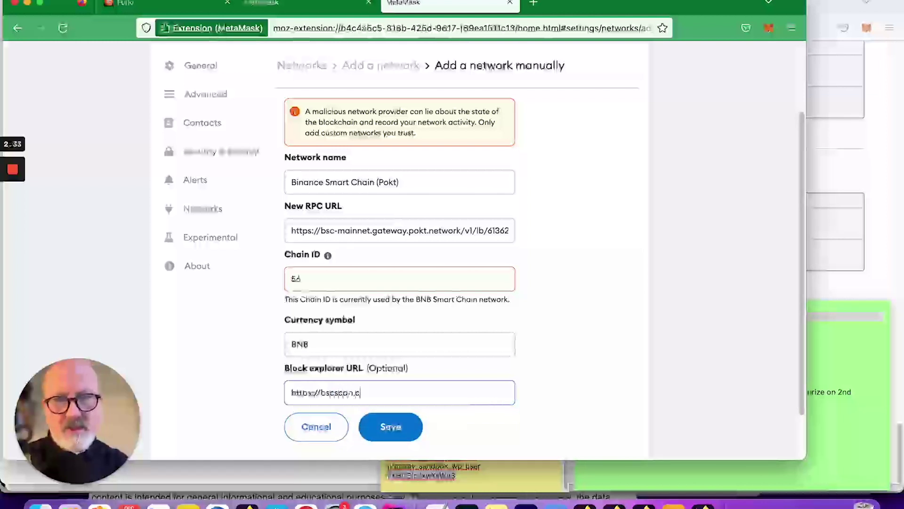
pyautogui.click(329, 392)
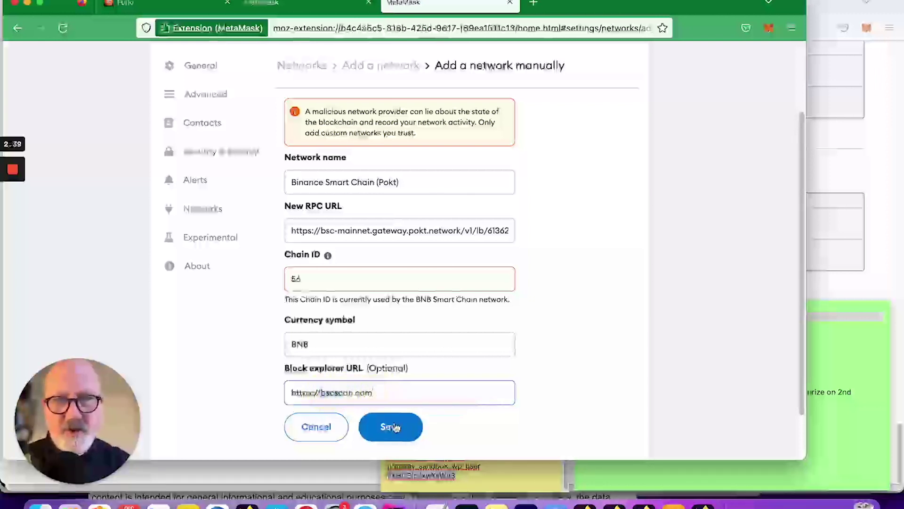
pyautogui.click(359, 276)
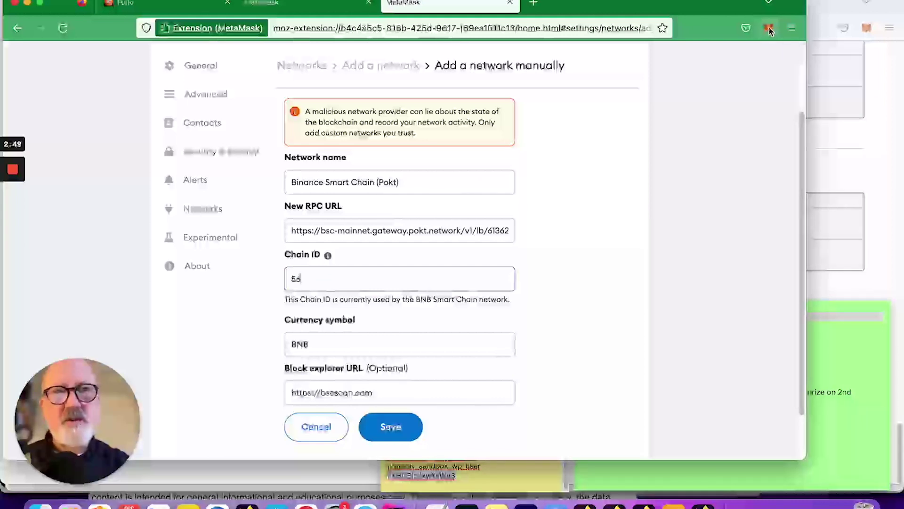
# Save the new Binance Smart Chain (Pokt) network in MetaMask.
pyautogui.click(396, 427)
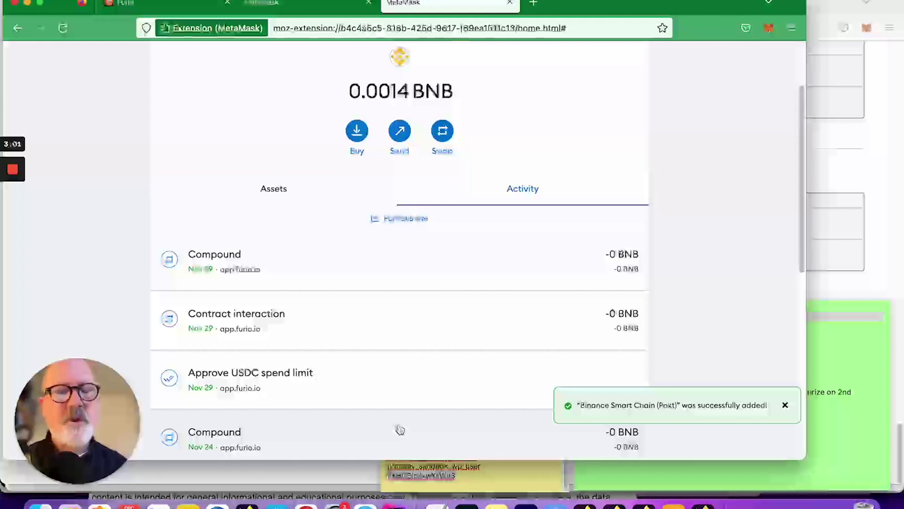
# Switch to the Furio tab showing the Furvault with 1.07937 $FUR available rewards.
pyautogui.click(174, 2)
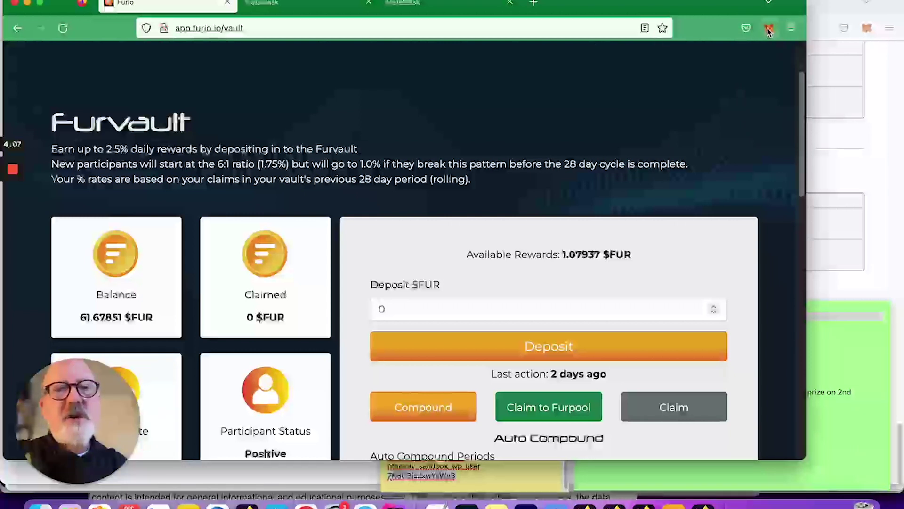
pyautogui.scroll(-2, 687, 246)
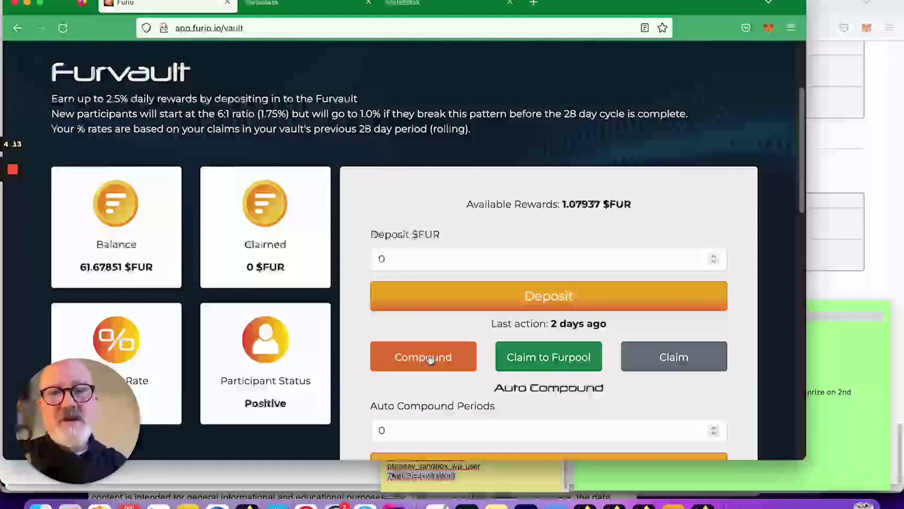
# Compound the Furvault rewards and review the 0.000218 BNB estimated gas fee in MetaMask.
pyautogui.click(430, 359)
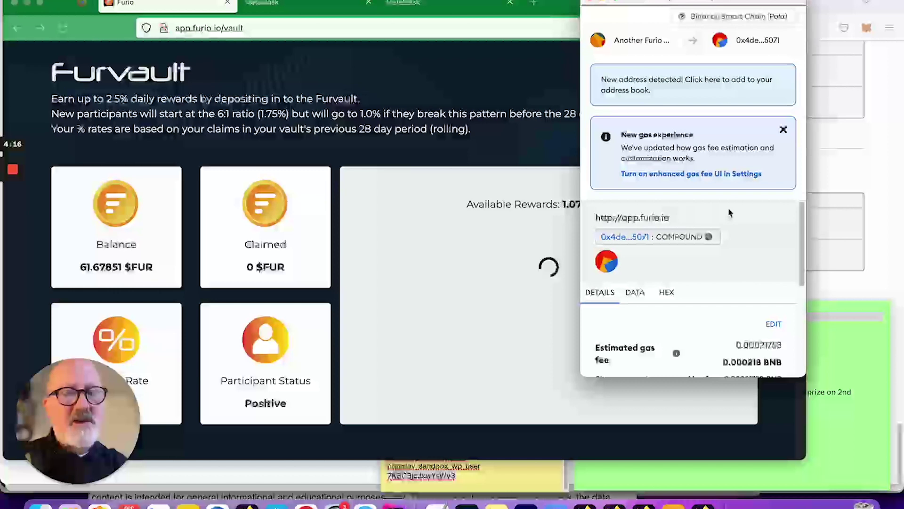
pyautogui.scroll(-5, 729, 213)
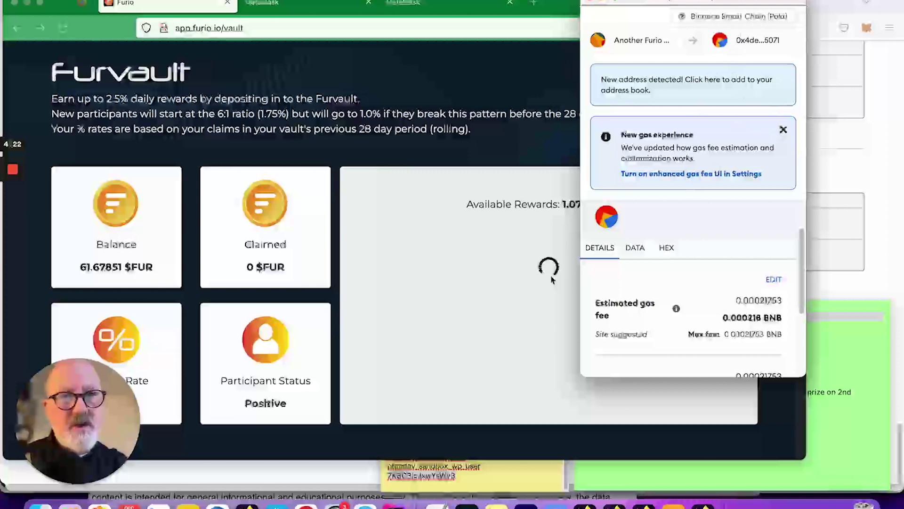
pyautogui.scroll(-3, 716, 257)
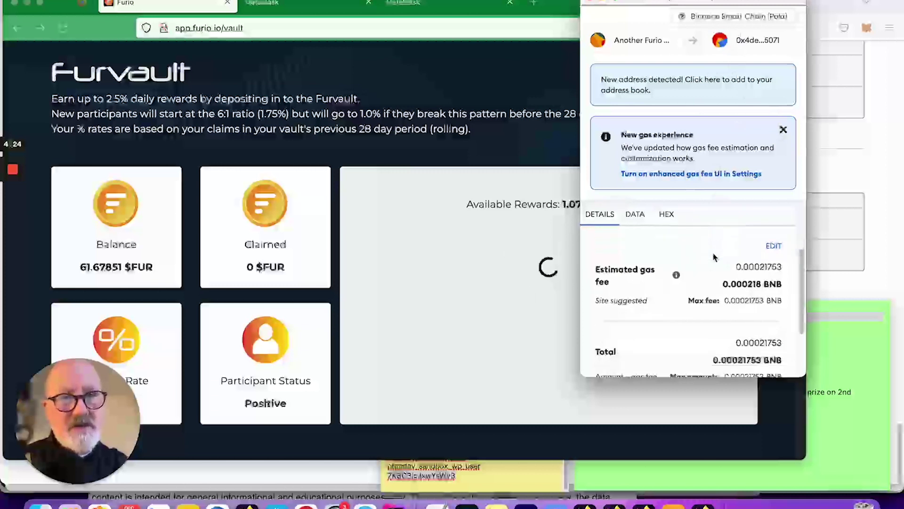
pyautogui.scroll(4, 729, 275)
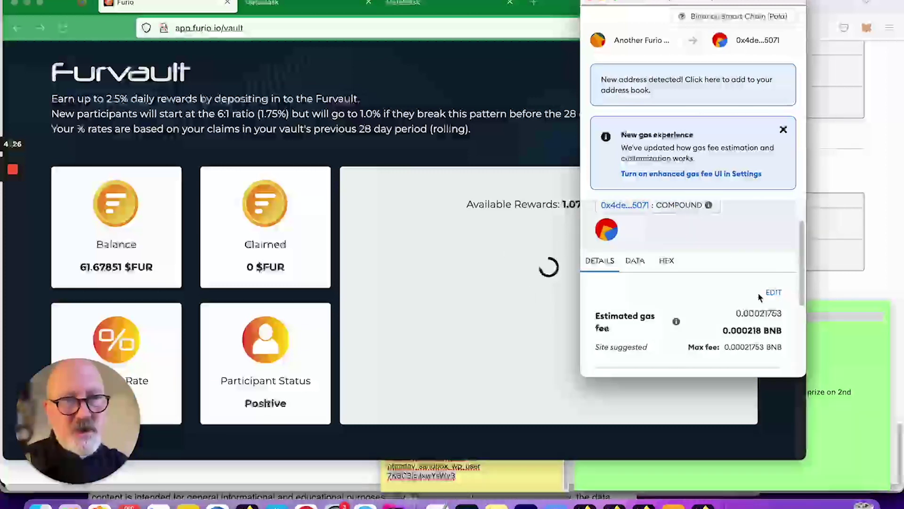
# Set the compound transaction's gas price to 1 Gwei in the advanced gas editor.
pyautogui.click(772, 294)
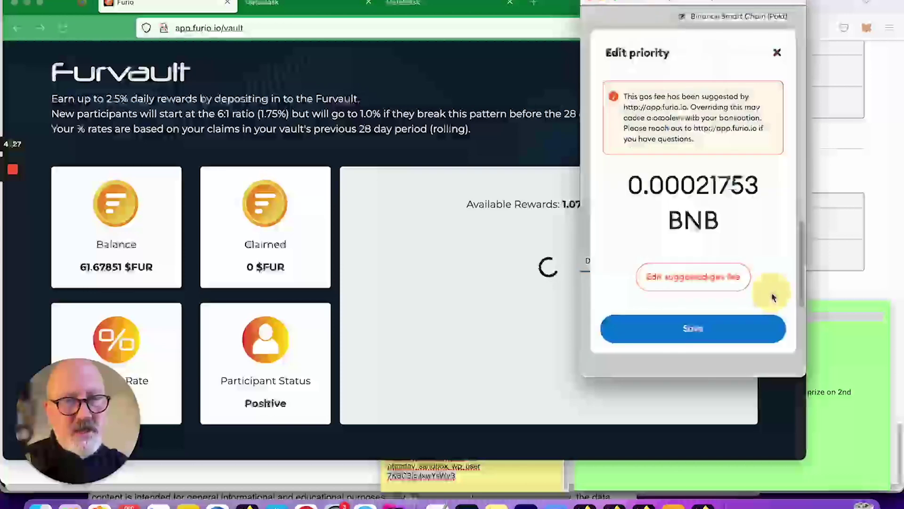
pyautogui.click(699, 281)
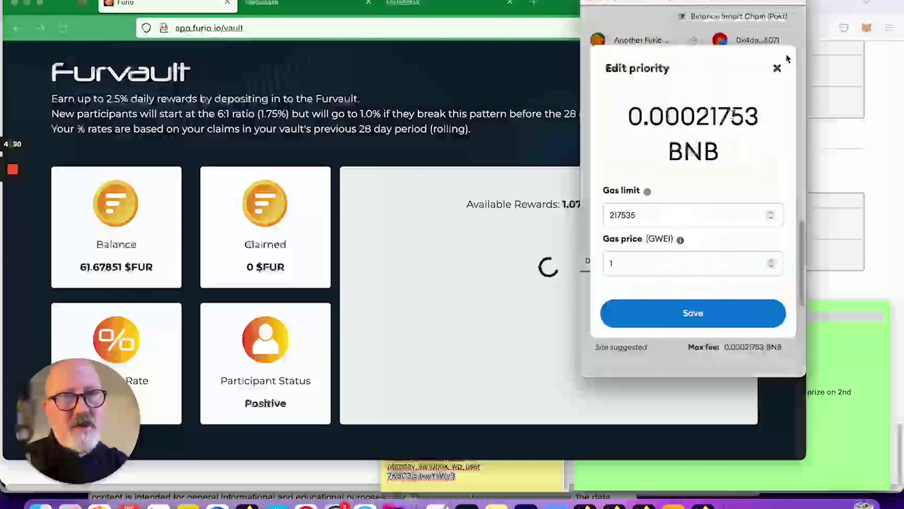
pyautogui.click(777, 70)
pyautogui.click(772, 294)
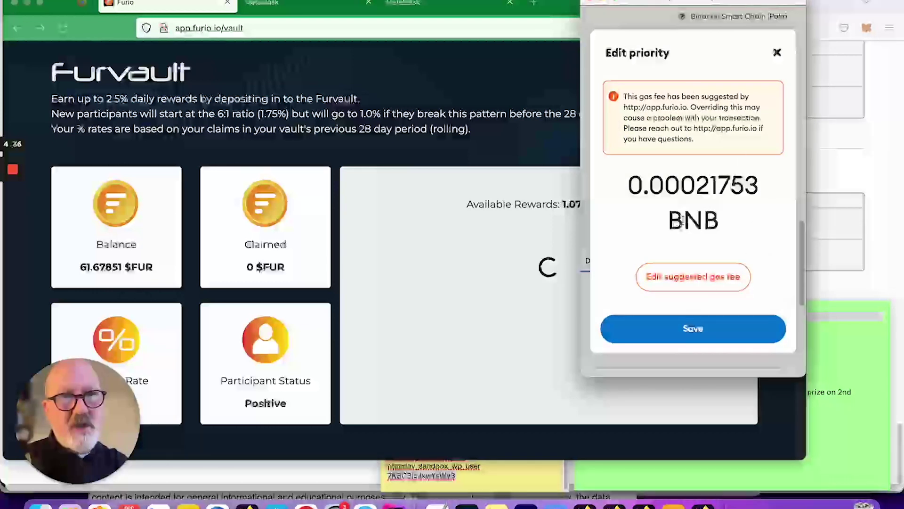
pyautogui.click(701, 278)
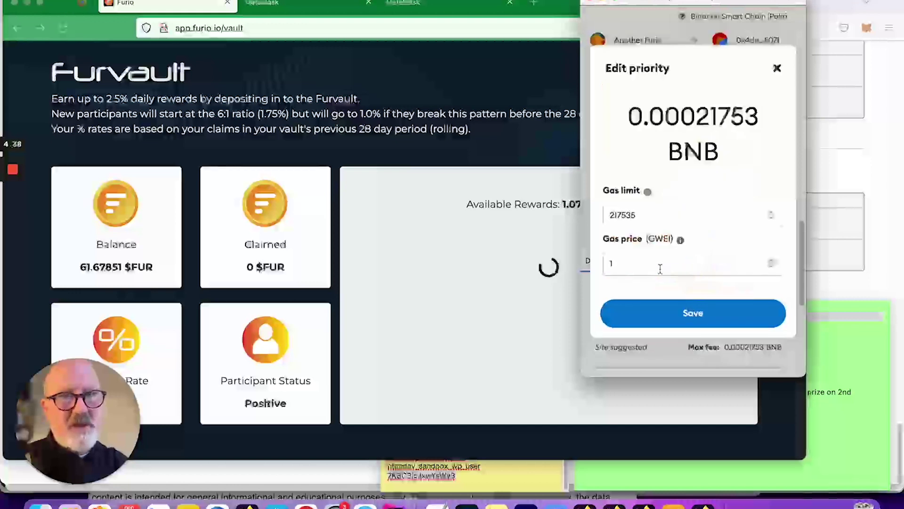
pyautogui.doubleClick(631, 267)
pyautogui.write('5')
pyautogui.doubleClick(620, 263)
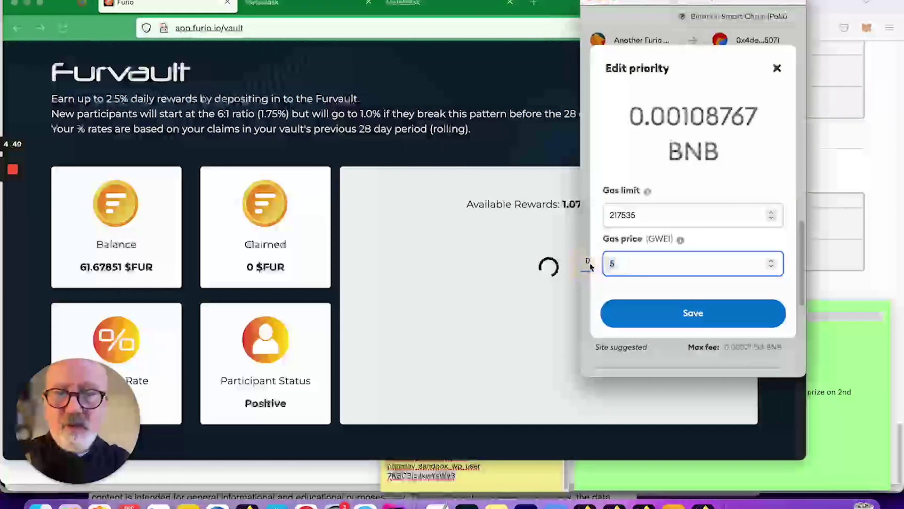
pyautogui.write('1')
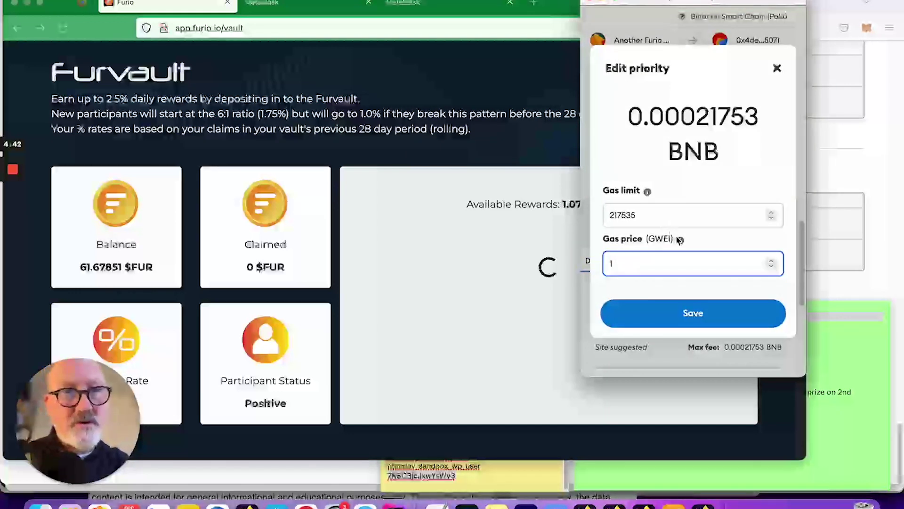
# Save the gas priority and confirm the 0.00021753 BNB compound transaction.
pyautogui.click(691, 312)
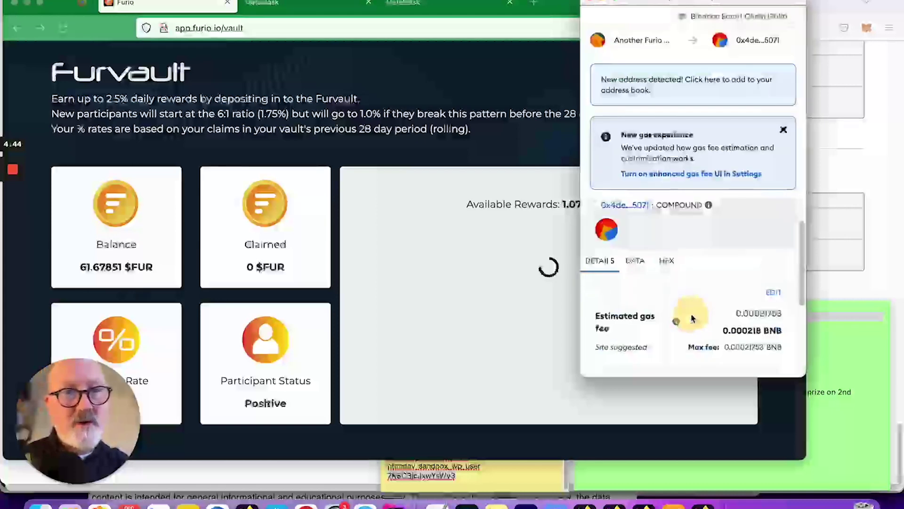
pyautogui.scroll(-3, 727, 236)
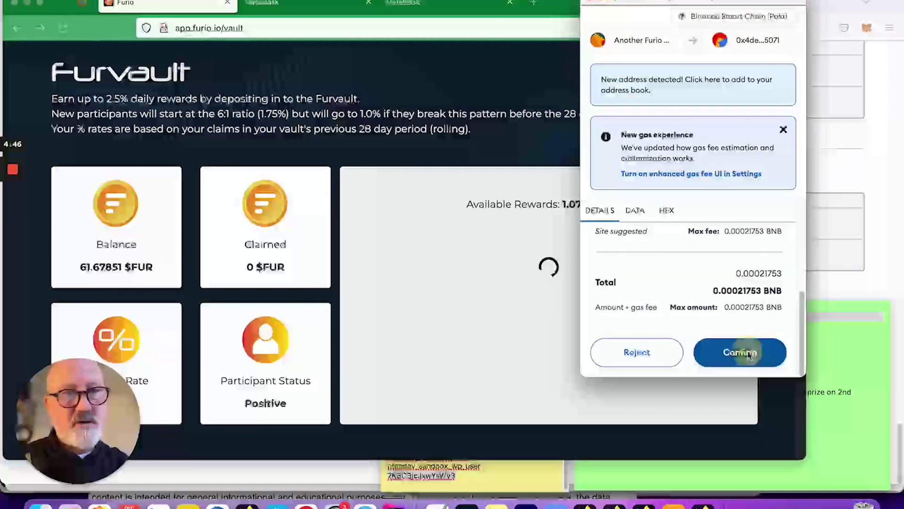
pyautogui.click(748, 355)
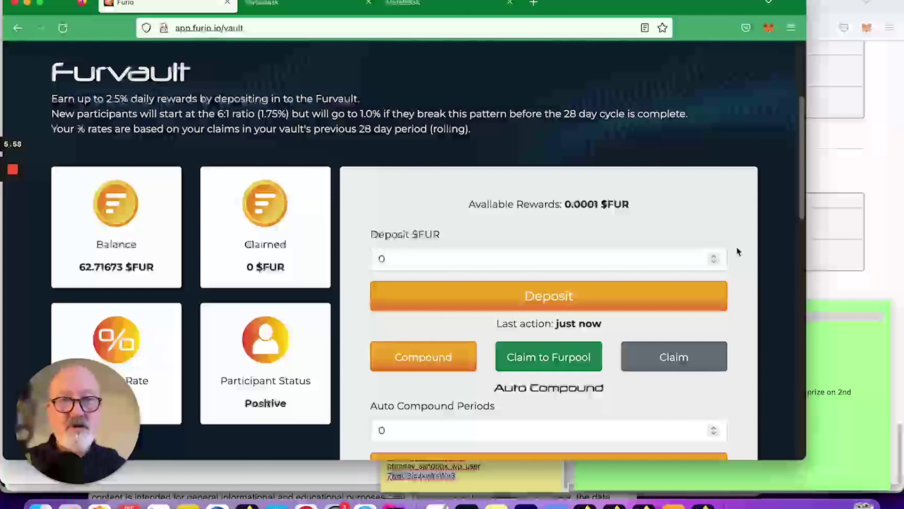
# Copy the wallet address from MetaMask and look it up on bscscan.com in a new tab.
pyautogui.scroll(-5, 738, 252)
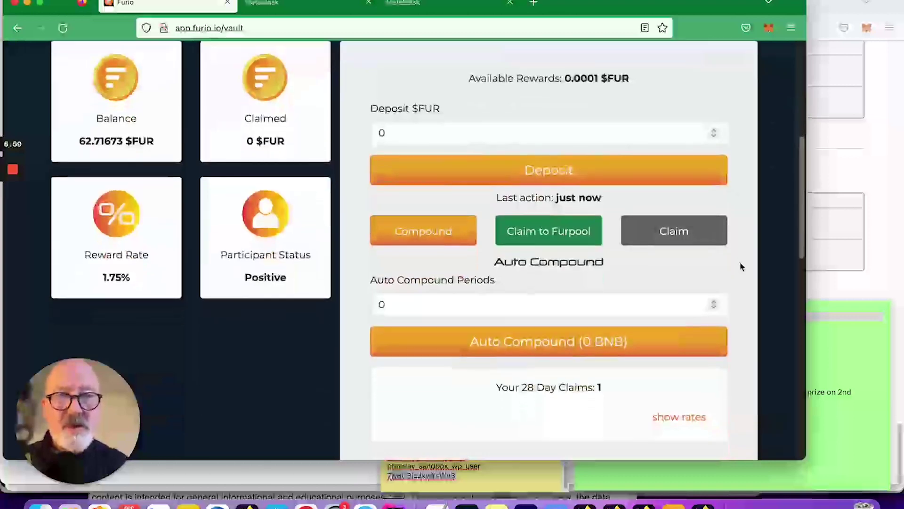
pyautogui.scroll(3, 708, 107)
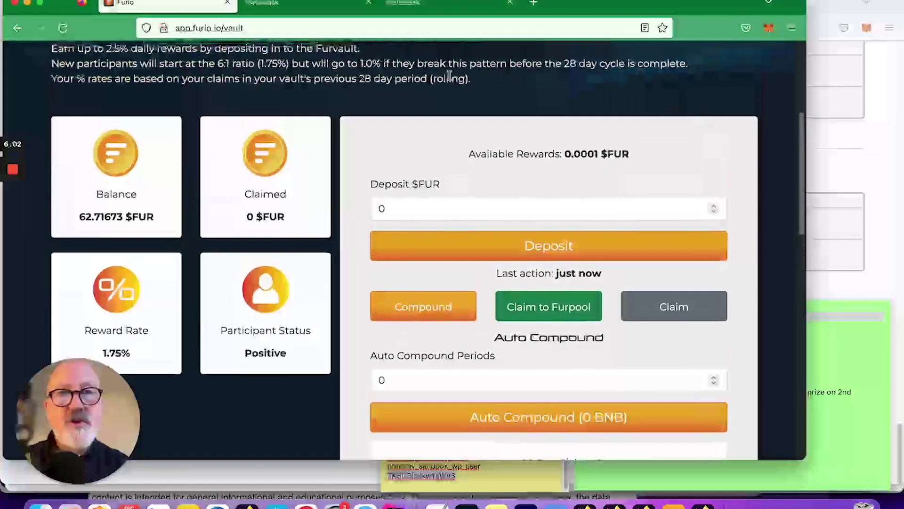
pyautogui.click(768, 28)
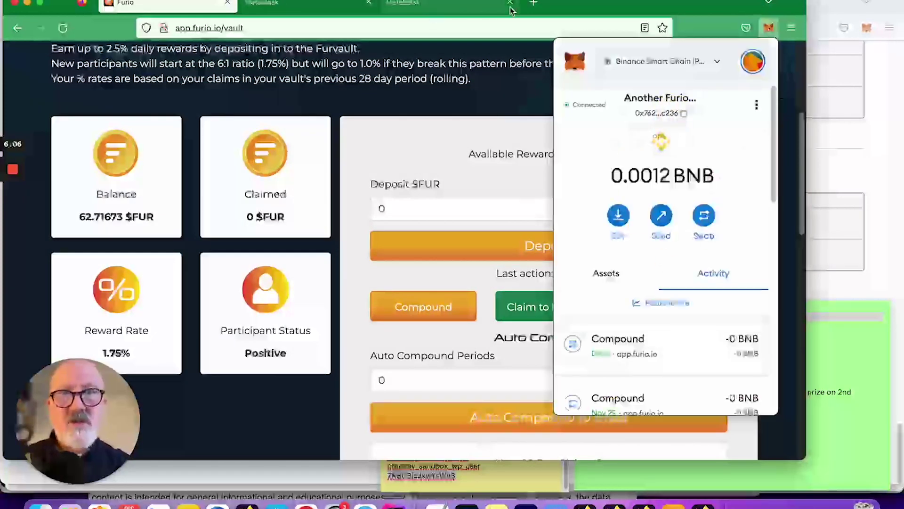
pyautogui.click(534, 2)
pyautogui.write('b')
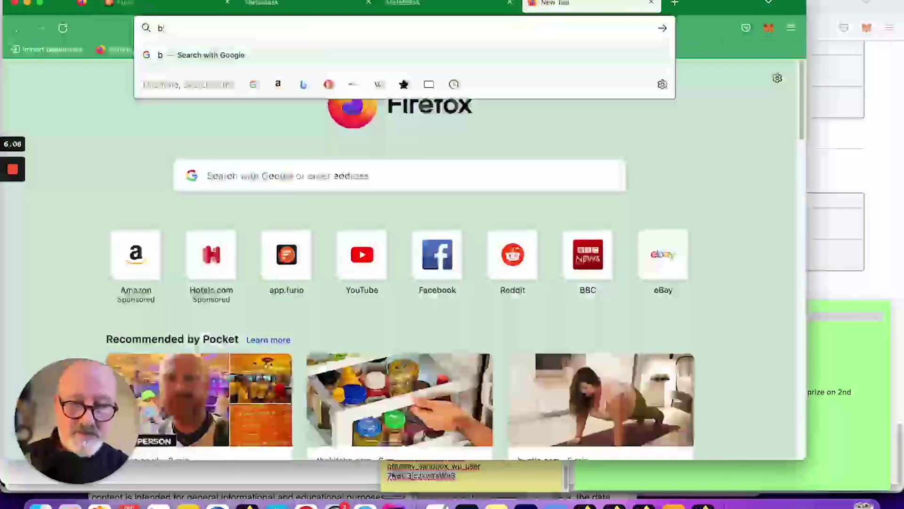
pyautogui.write('scsc')
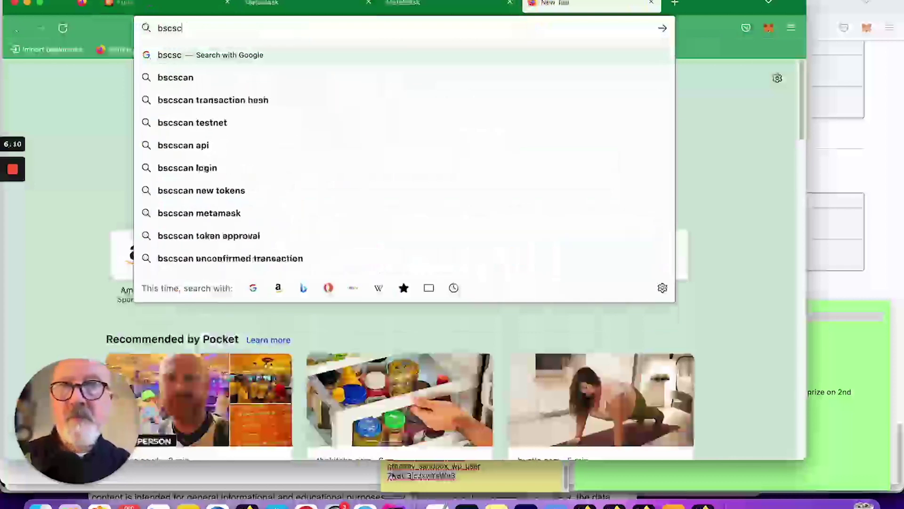
pyautogui.write('an.com')
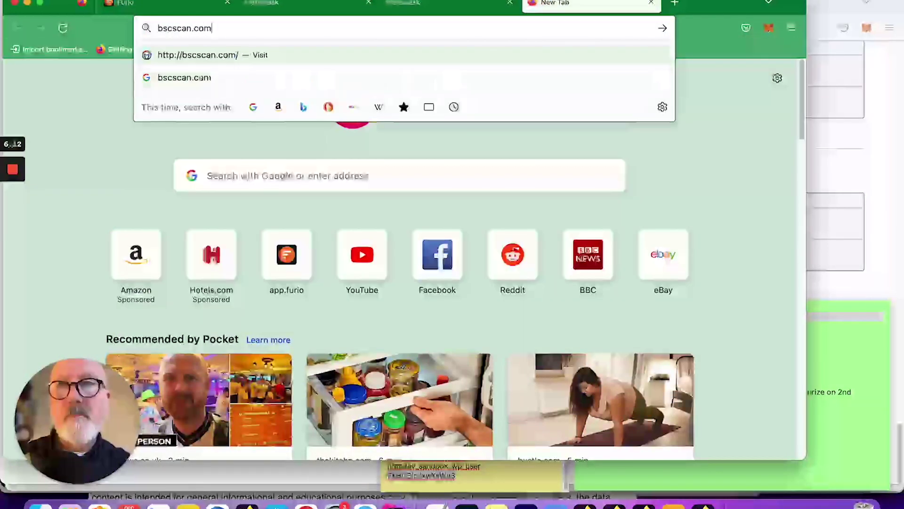
pyautogui.press('Return')
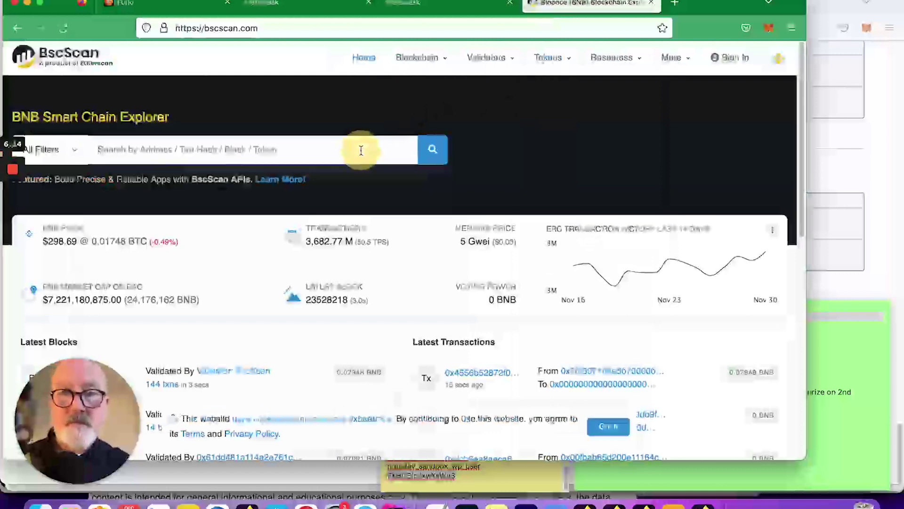
pyautogui.press('super+v')
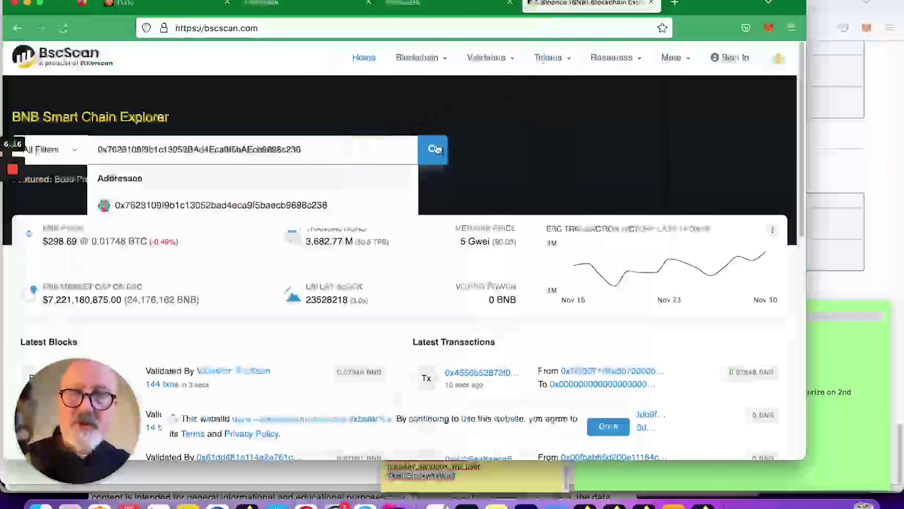
pyautogui.click(432, 149)
# Compare fees of the earlier 5 Gwei compound and the new 1 Gwei, 0.000178843 BNB compound.
pyautogui.scroll(-5, 530, 238)
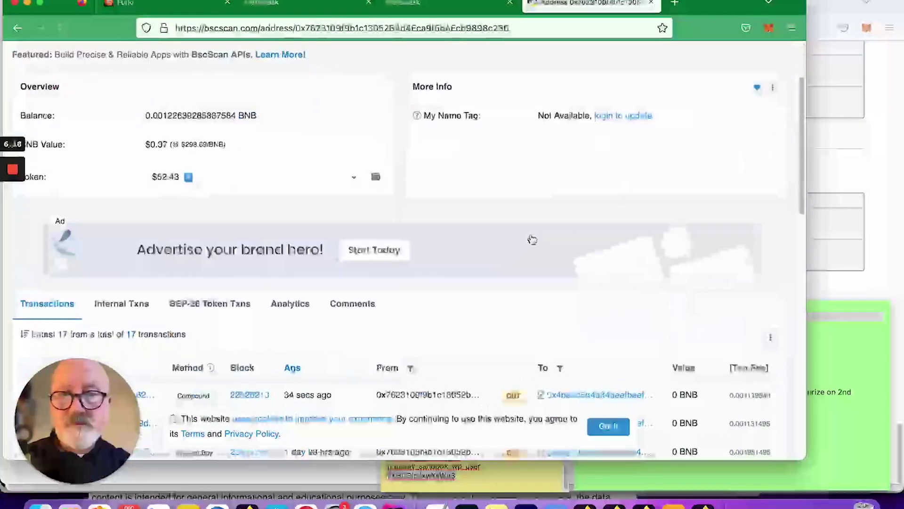
pyautogui.moveTo(323, 272)
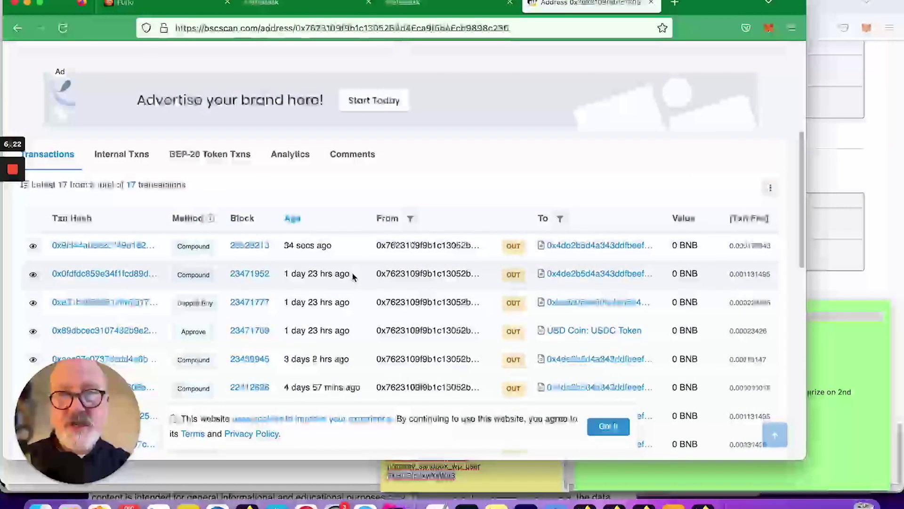
pyautogui.click(33, 274)
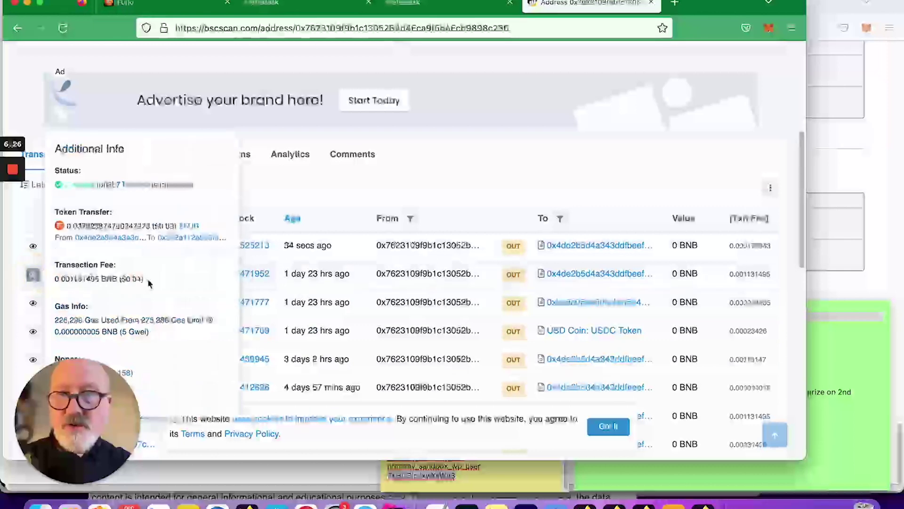
pyautogui.moveTo(134, 281); pyautogui.dragTo(114, 286)
pyautogui.click(33, 275)
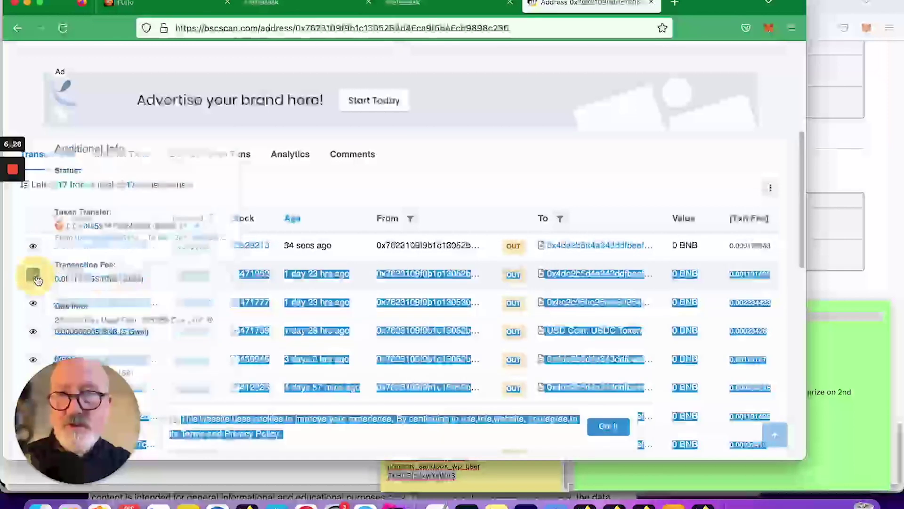
pyautogui.click(33, 275)
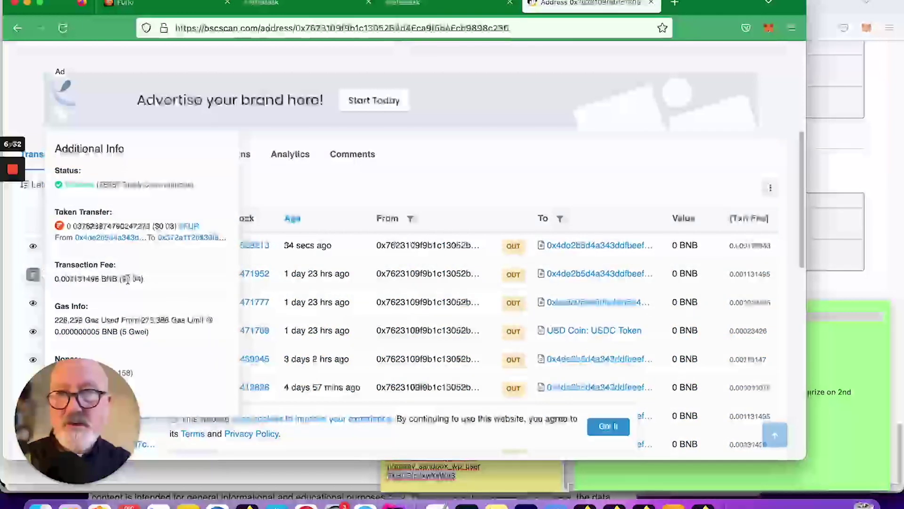
pyautogui.click(402, 178)
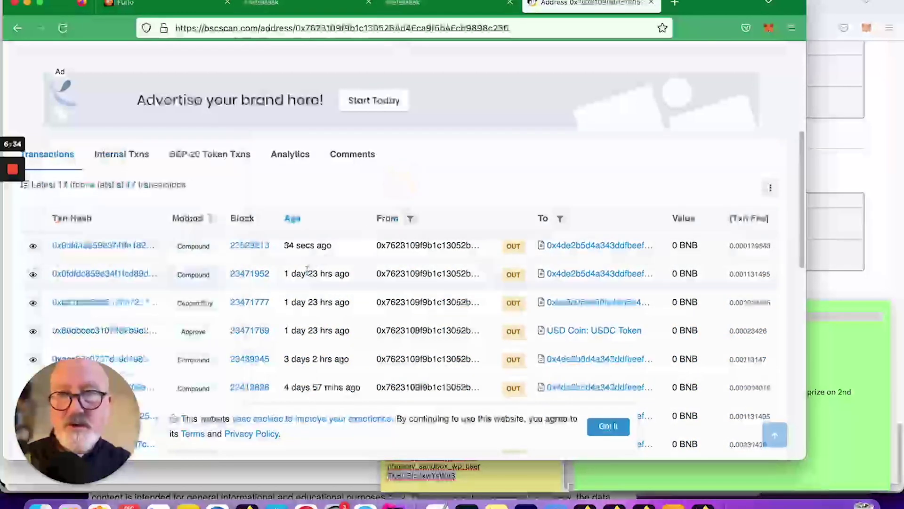
pyautogui.click(33, 274)
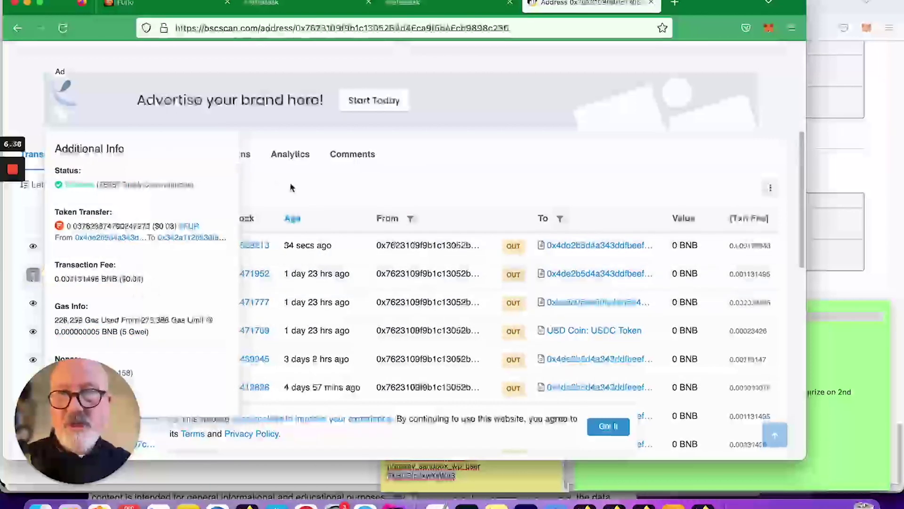
pyautogui.click(319, 193)
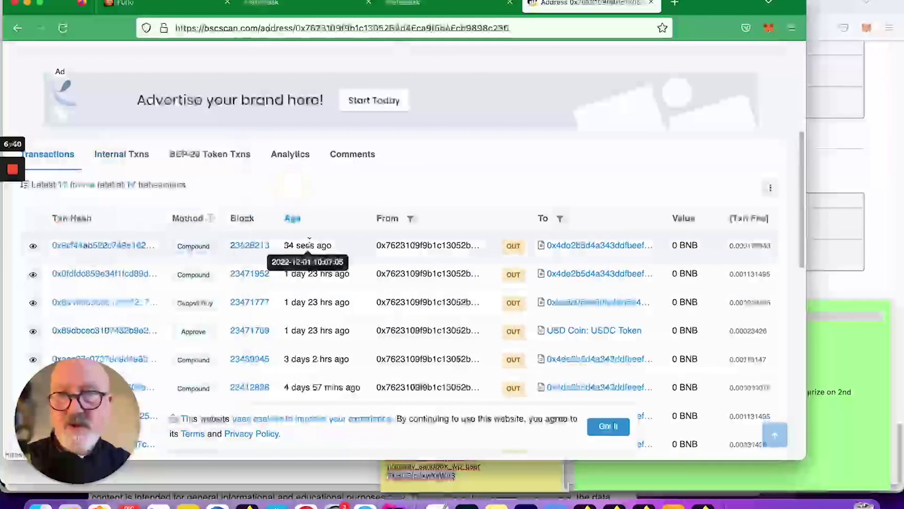
pyautogui.click(33, 245)
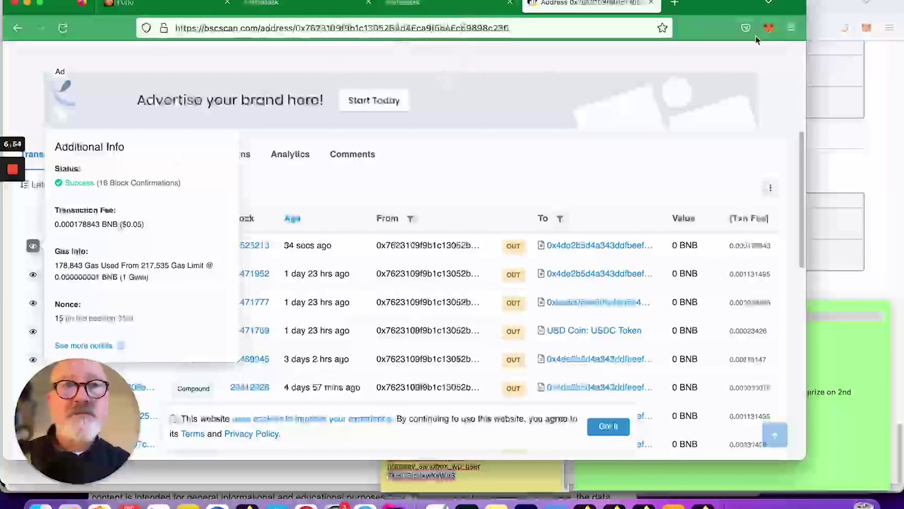
# Check the wallet's active network in MetaMask's network list.
pyautogui.click(769, 29)
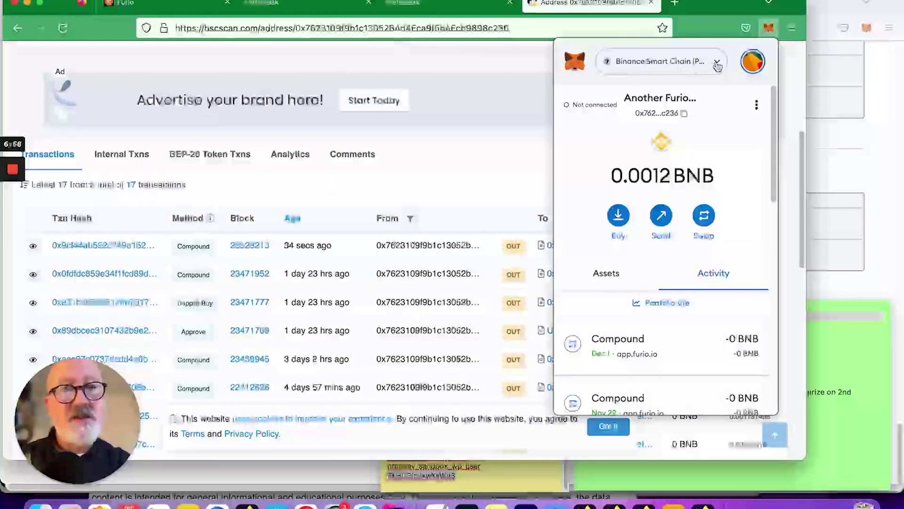
pyautogui.click(716, 65)
pyautogui.click(716, 65)
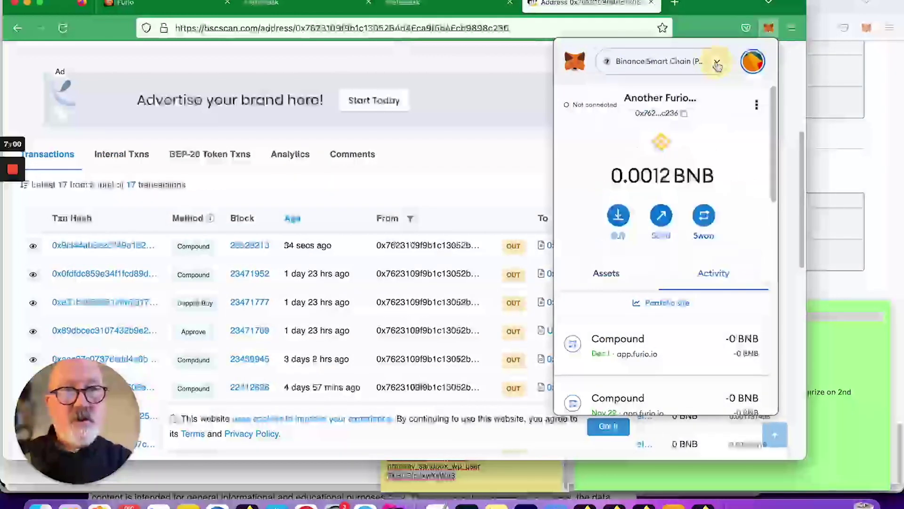
pyautogui.click(769, 28)
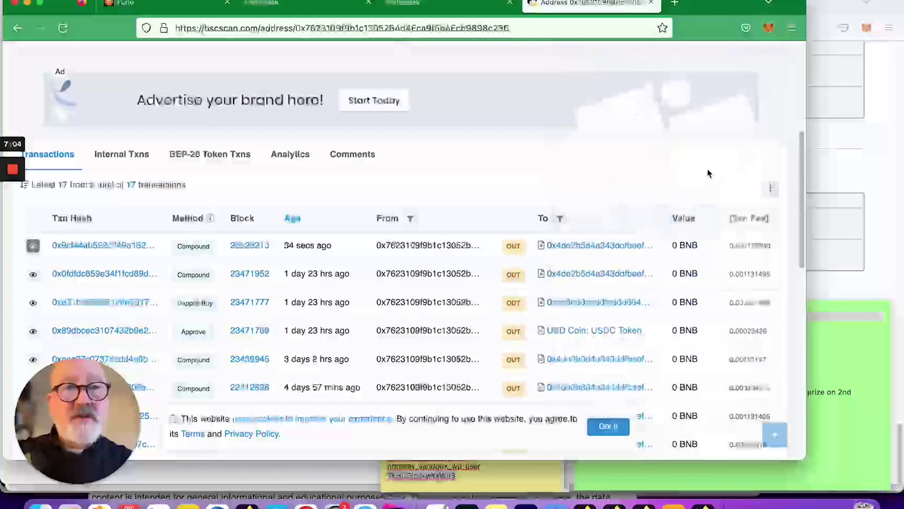